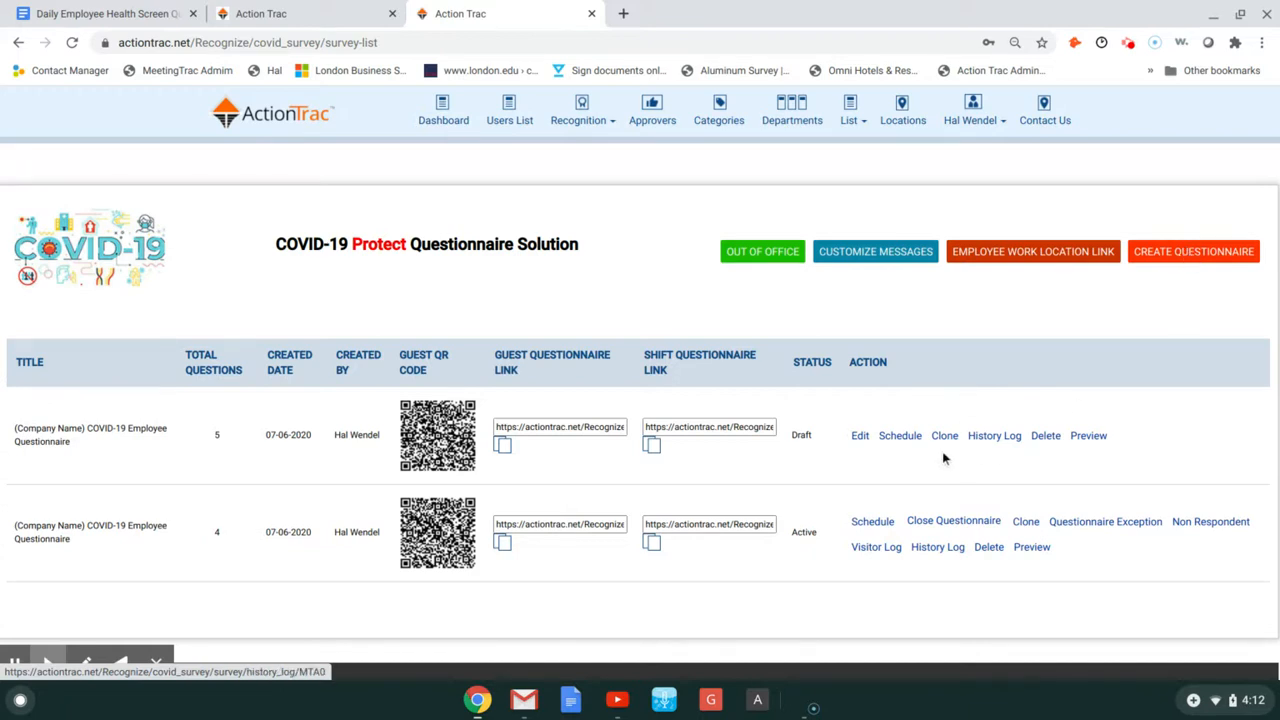
Open the draft COVID-19 Employee Questionnaire for editing and look through its title and questions
{"action": "left_click", "coordinate": [862, 441]}
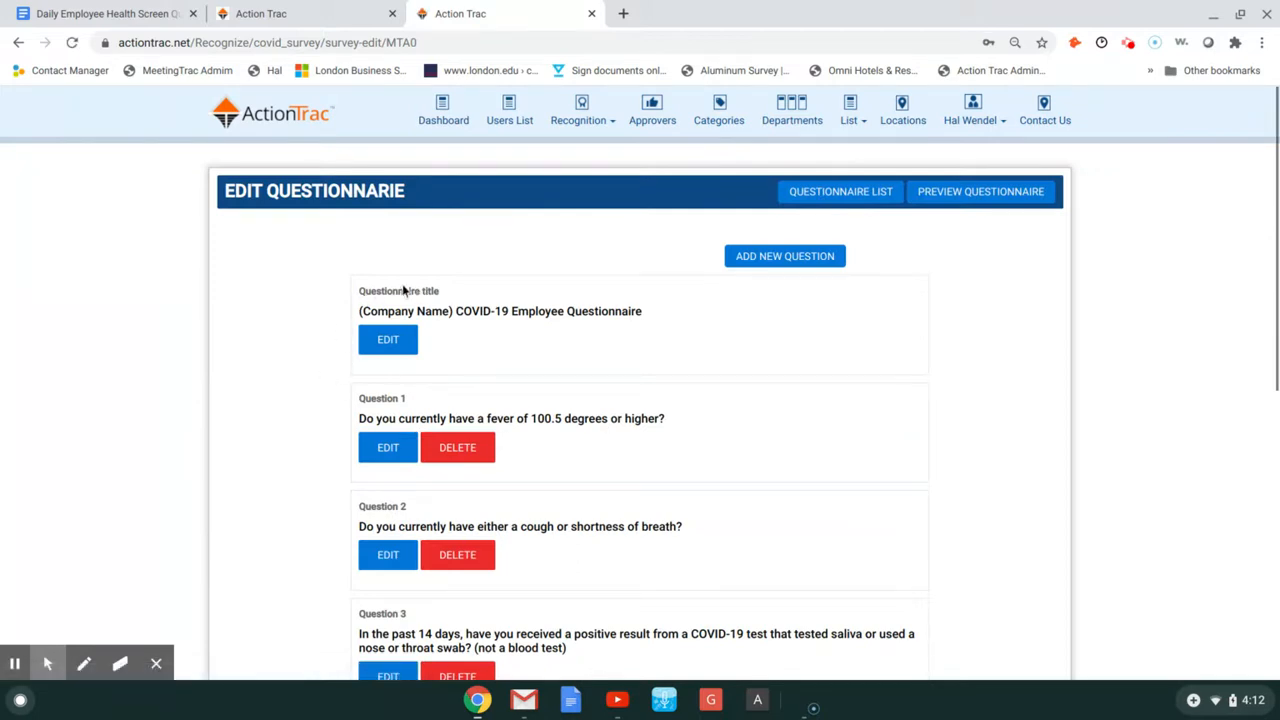
{"action": "scroll", "coordinate": [461, 330], "scroll_direction": "down", "scroll_amount": 1}
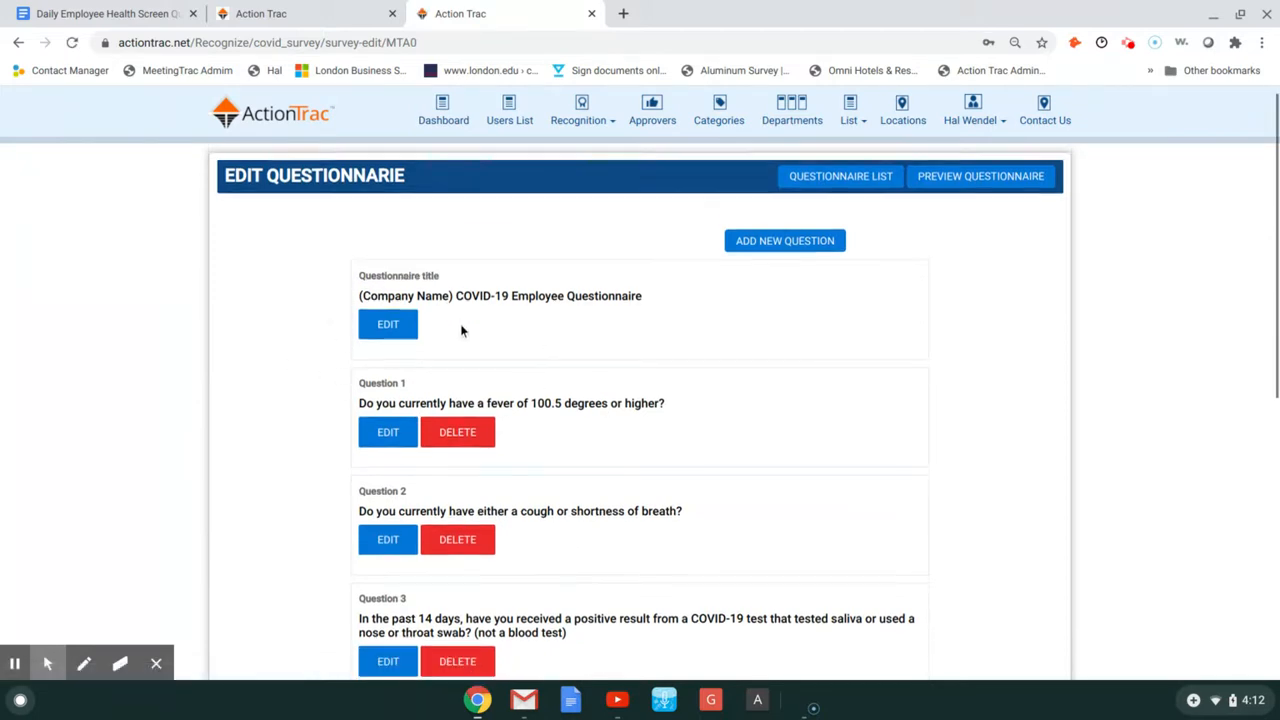
{"action": "scroll", "coordinate": [459, 338], "scroll_direction": "down", "scroll_amount": 3}
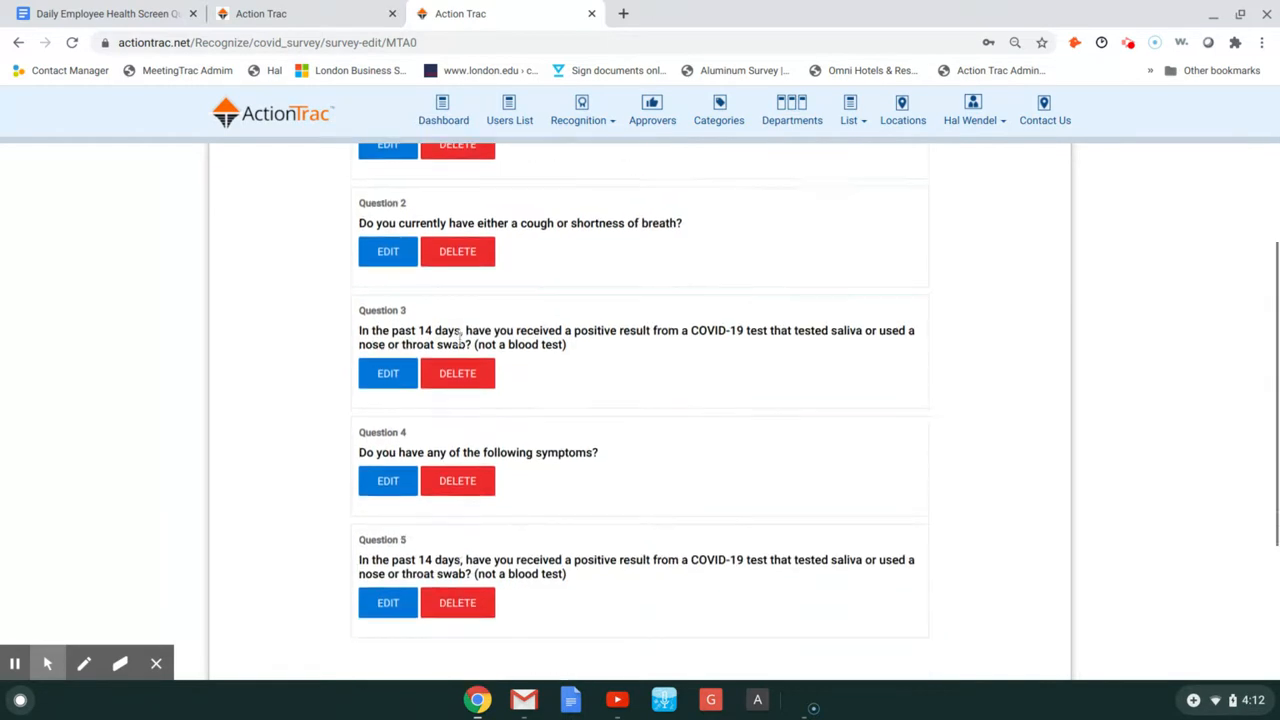
{"action": "scroll", "coordinate": [459, 338], "scroll_direction": "up", "scroll_amount": 3}
{"action": "scroll", "coordinate": [459, 339], "scroll_direction": "down", "scroll_amount": 1}
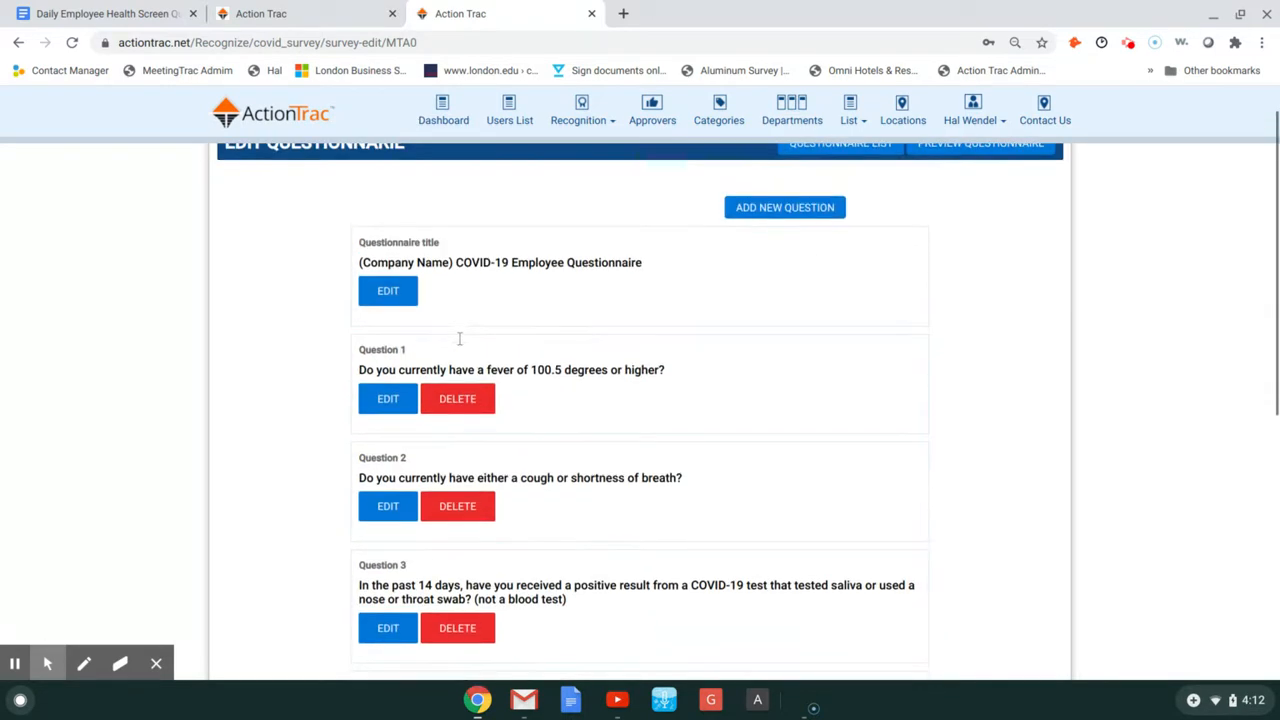
Open the questionnaire's title and description for editing, highlight the description text, and return to the questionnaire list without saving
{"action": "left_click", "coordinate": [380, 306]}
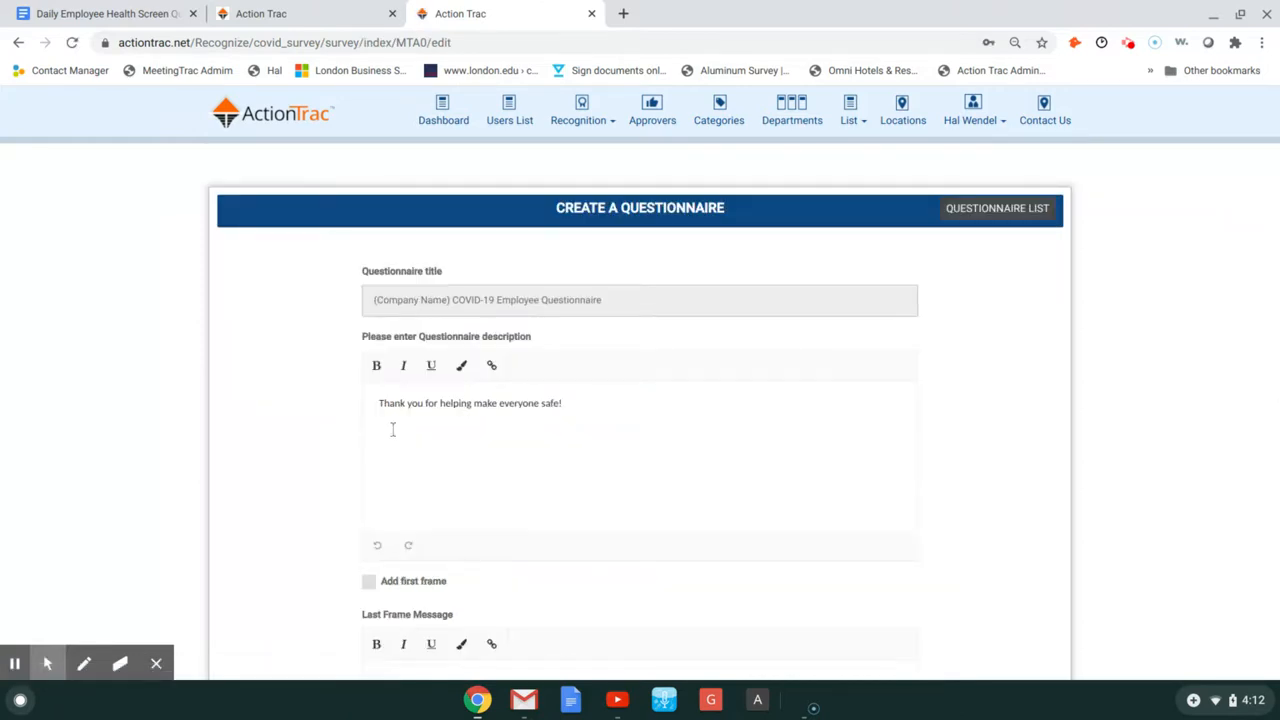
{"action": "left_click_drag", "start_coordinate": [380, 403], "coordinate": [593, 405]}
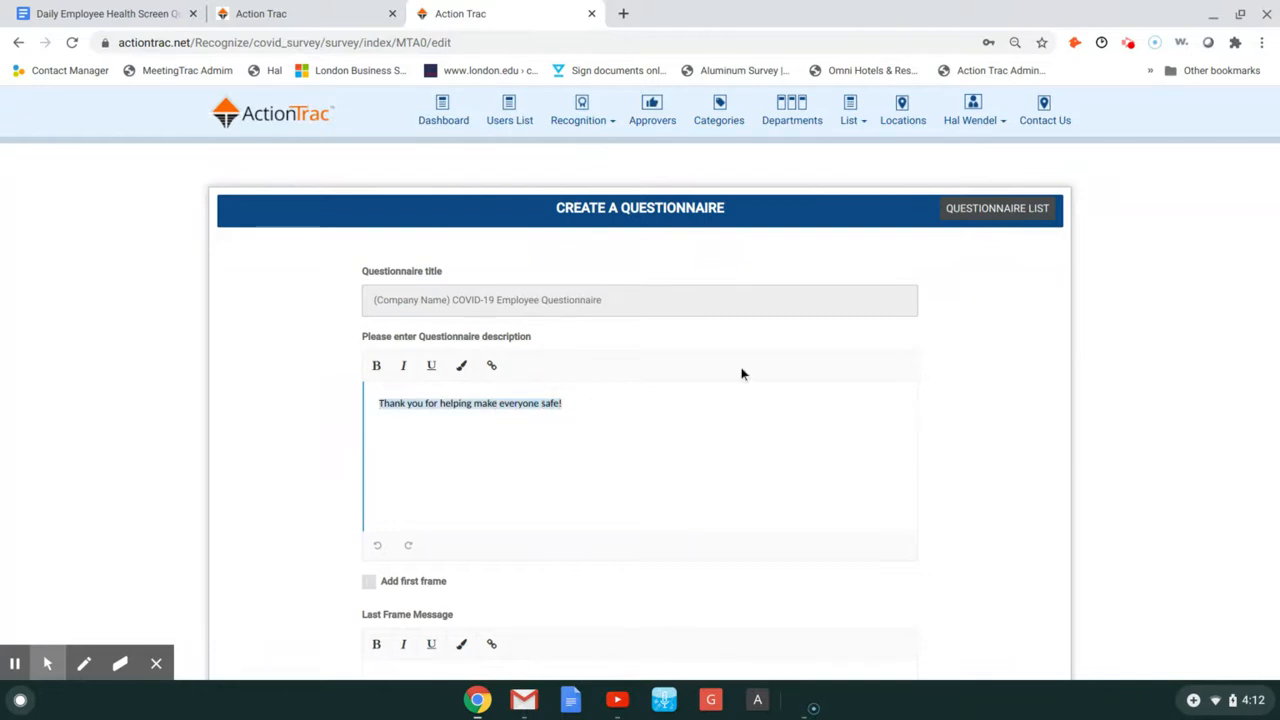
{"action": "left_click", "coordinate": [1012, 210]}
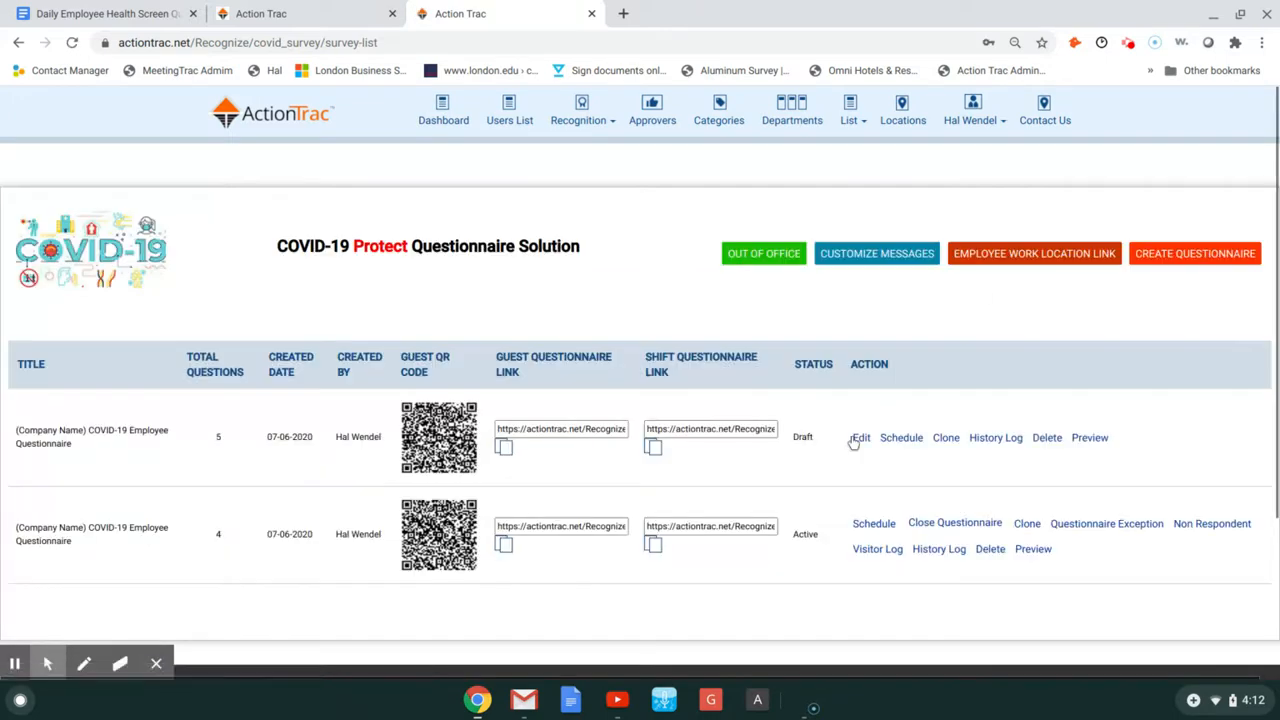
In the draft questionnaire, change the fever threshold in question 1 to 100.4 degrees and save the update
{"action": "left_click", "coordinate": [858, 438]}
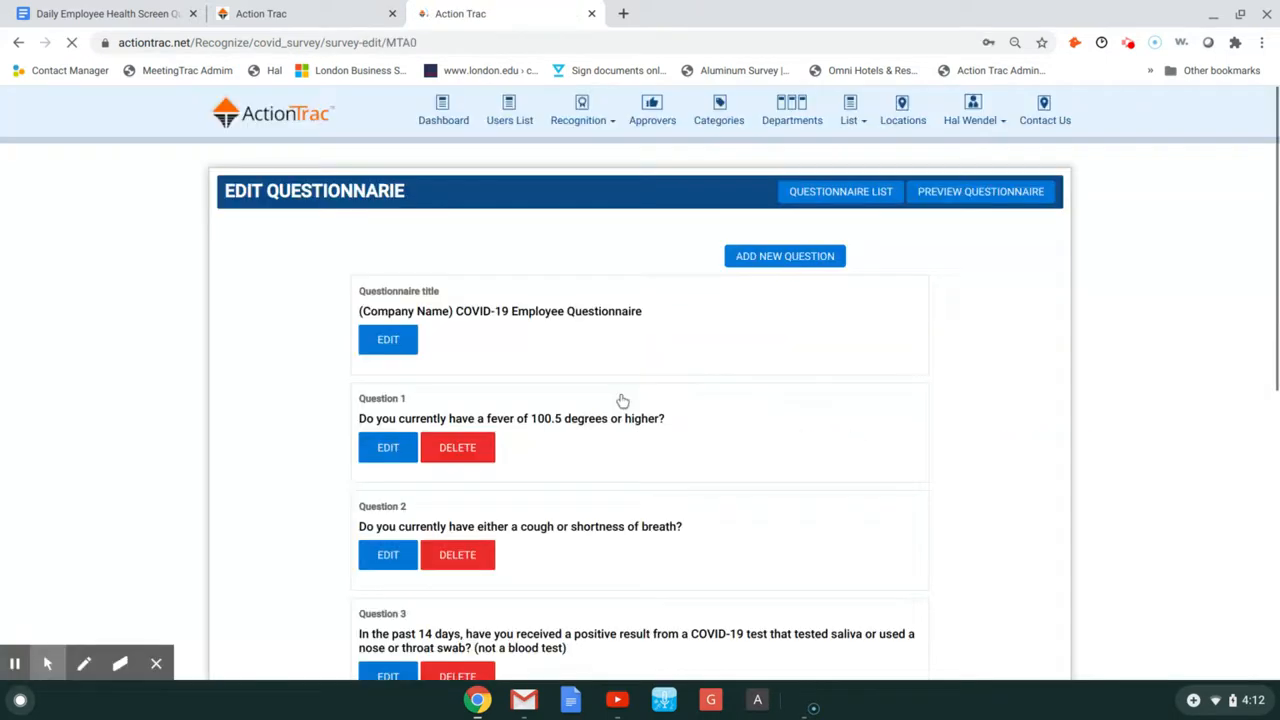
{"action": "scroll", "coordinate": [622, 400], "scroll_direction": "down", "scroll_amount": 1}
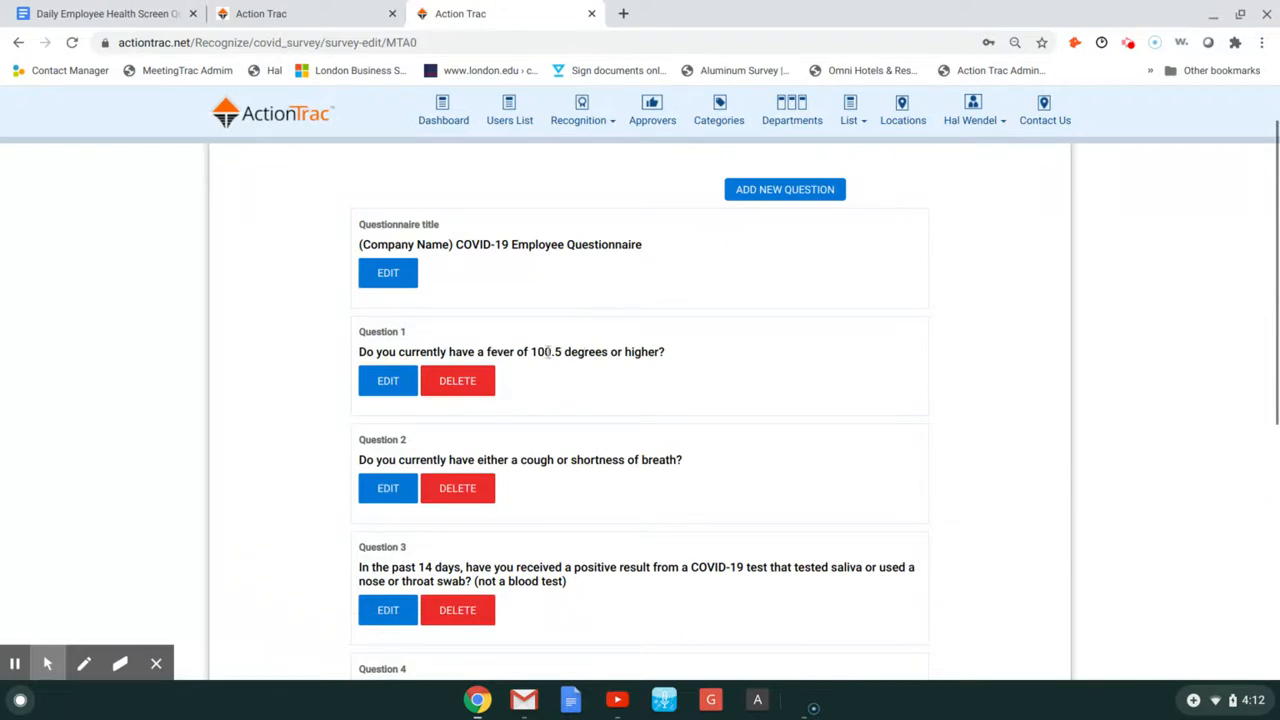
{"action": "left_click", "coordinate": [388, 384]}
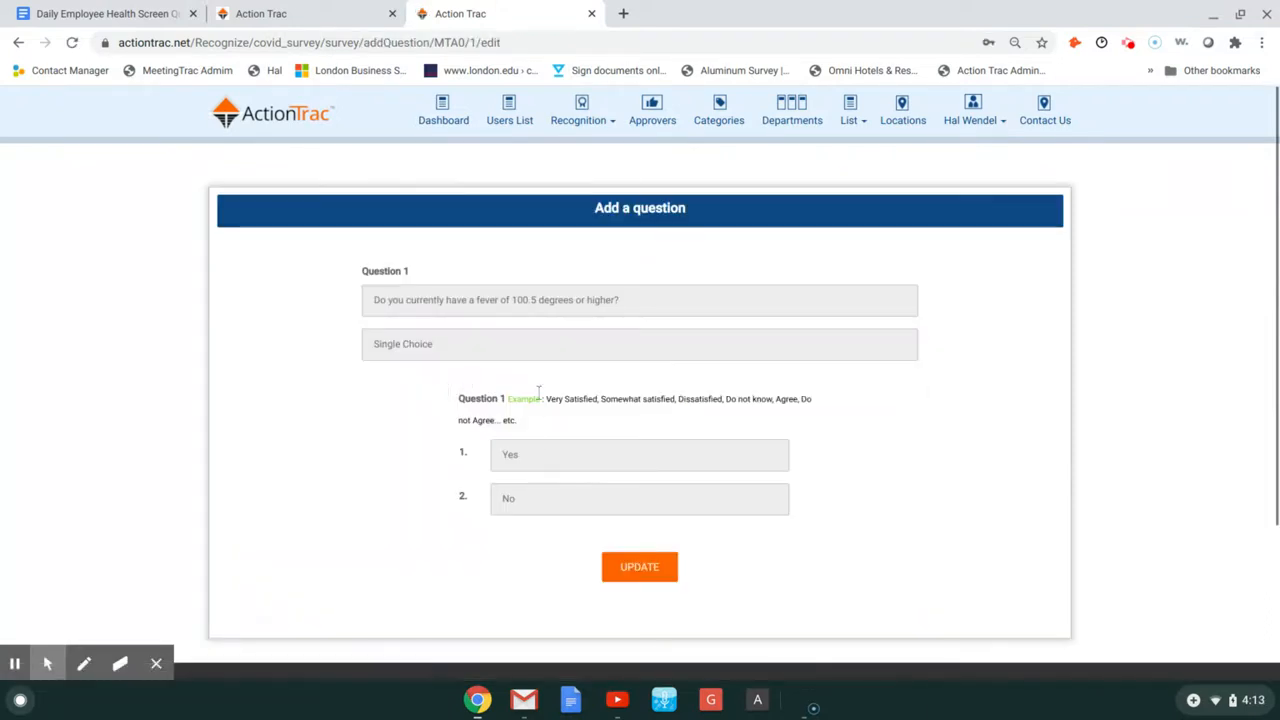
{"action": "left_click", "coordinate": [535, 300]}
{"action": "key", "text": "BackSpace"}
{"action": "type", "text": "4"}
{"action": "left_click", "coordinate": [634, 567]}
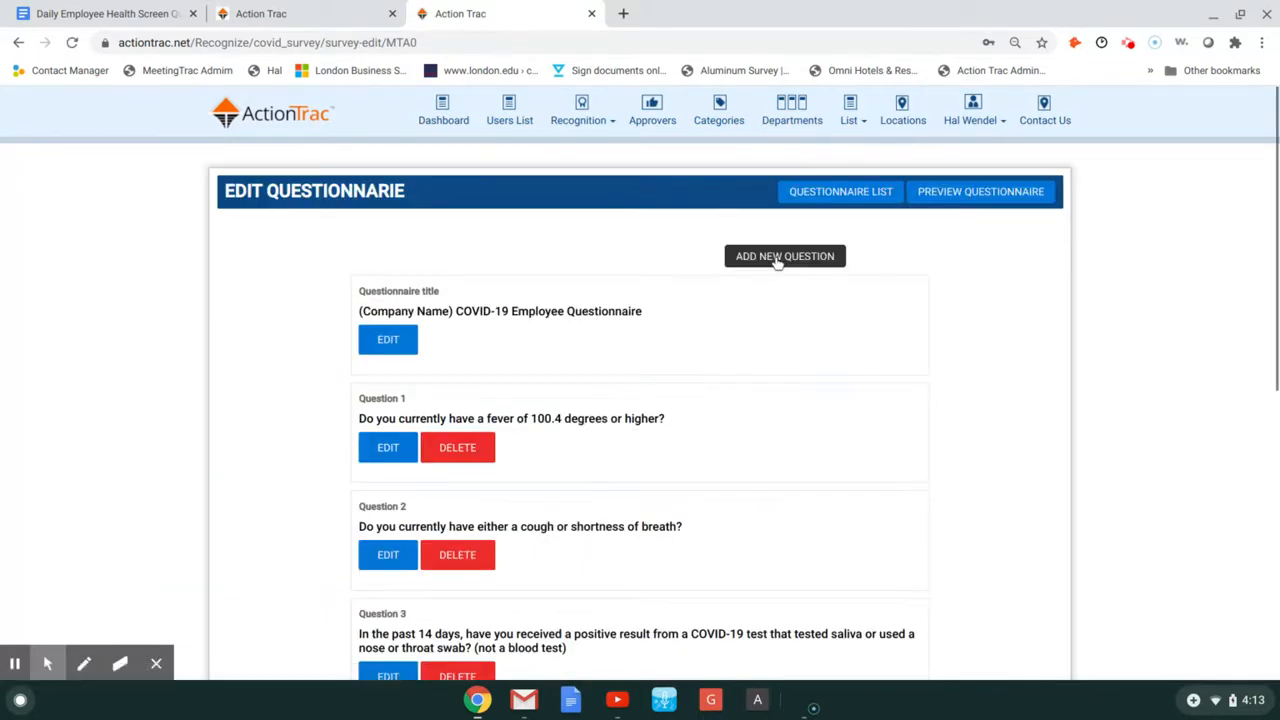
Start a new question in the questionnaire and copy the text of question 4 from the Daily Employee Health Screen Questionnaire document
{"action": "left_click", "coordinate": [778, 259]}
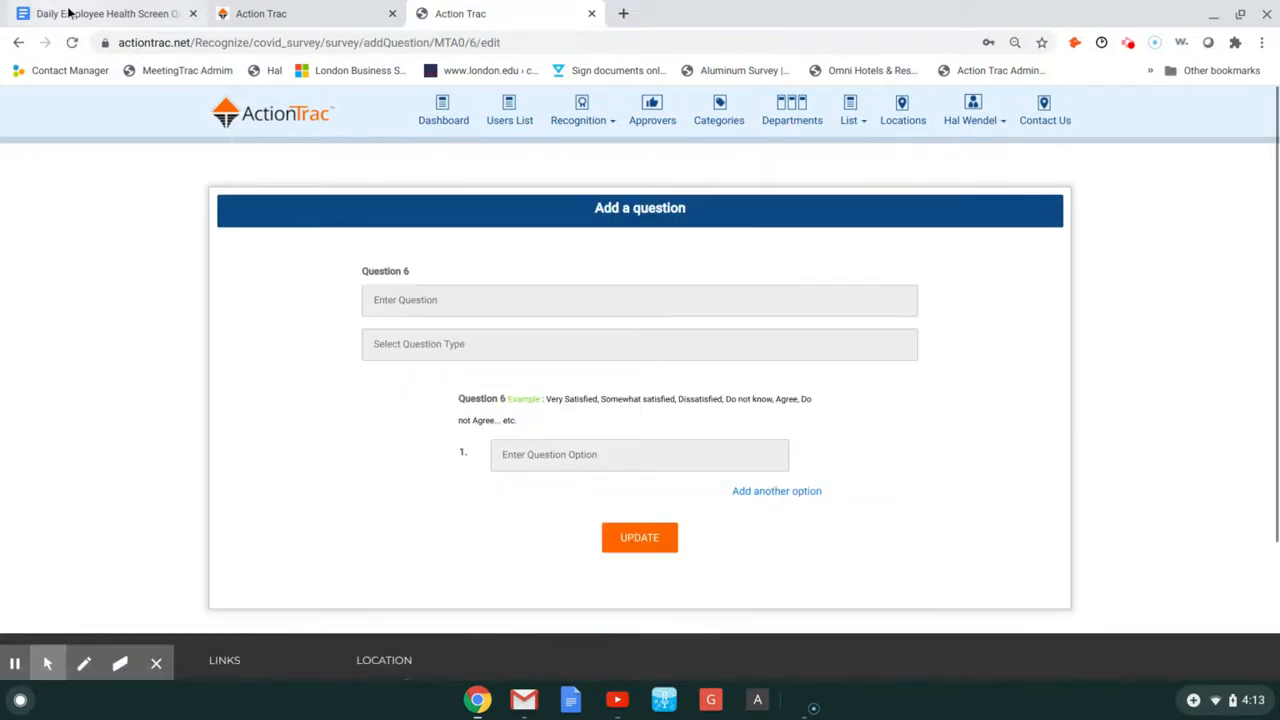
{"action": "left_click", "coordinate": [75, 14]}
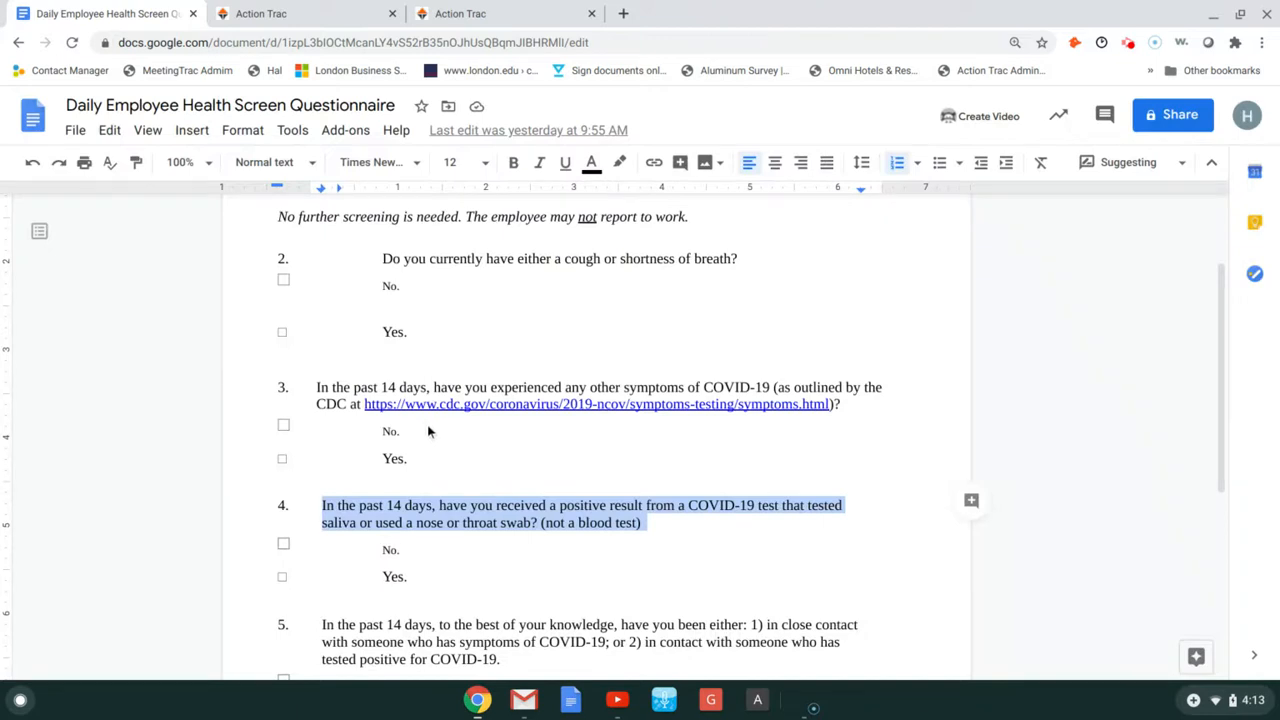
{"action": "right_click", "coordinate": [462, 510]}
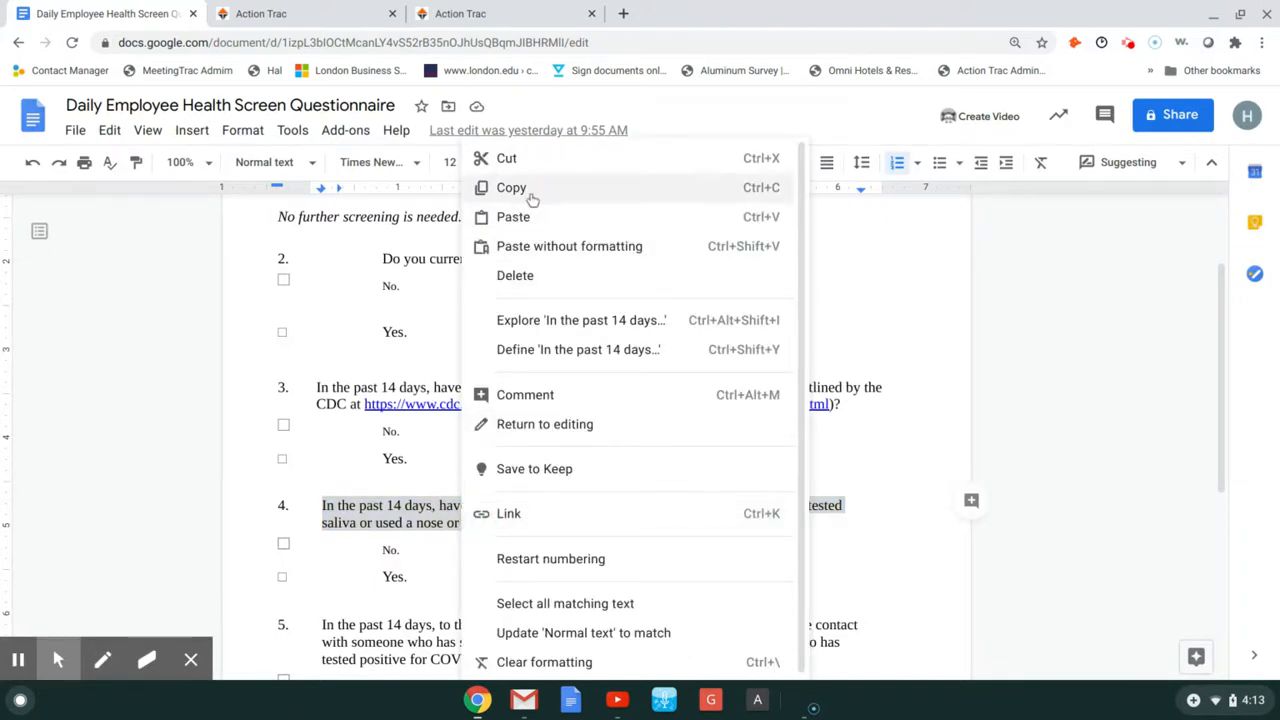
{"action": "left_click", "coordinate": [532, 197]}
Back in ActionTrac, paste the copied text as question 6, set its type to Single Choice, and save it
{"action": "left_click", "coordinate": [486, 14]}
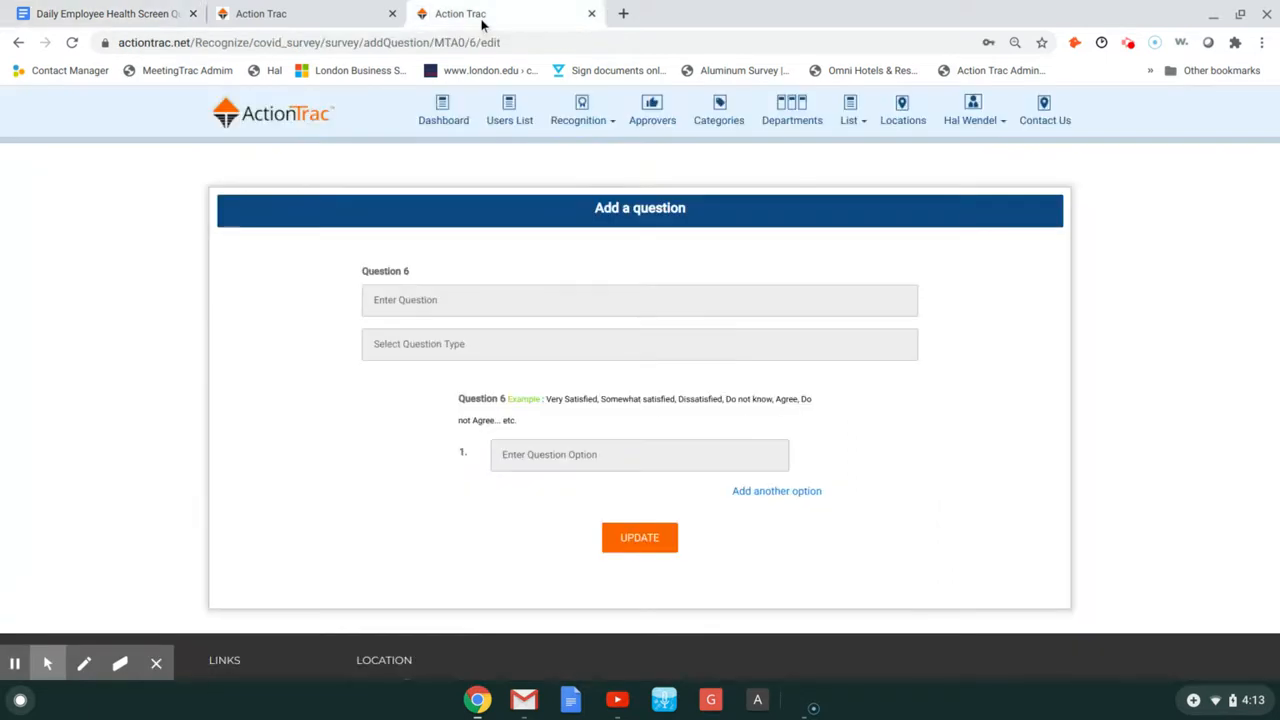
{"action": "left_click", "coordinate": [448, 297]}
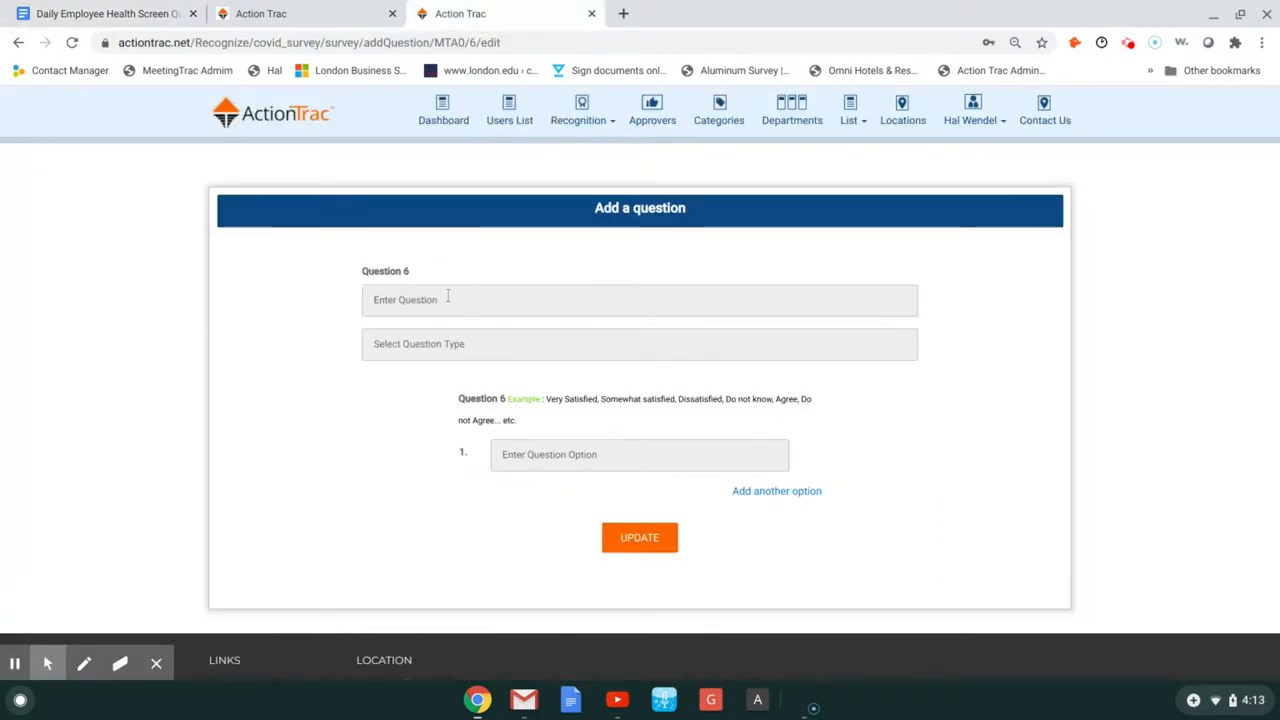
{"action": "type", "text": "have you received a positive result from a COVID-19 test that tested saliva or used a nose or throat swab? (not a blood test)"}
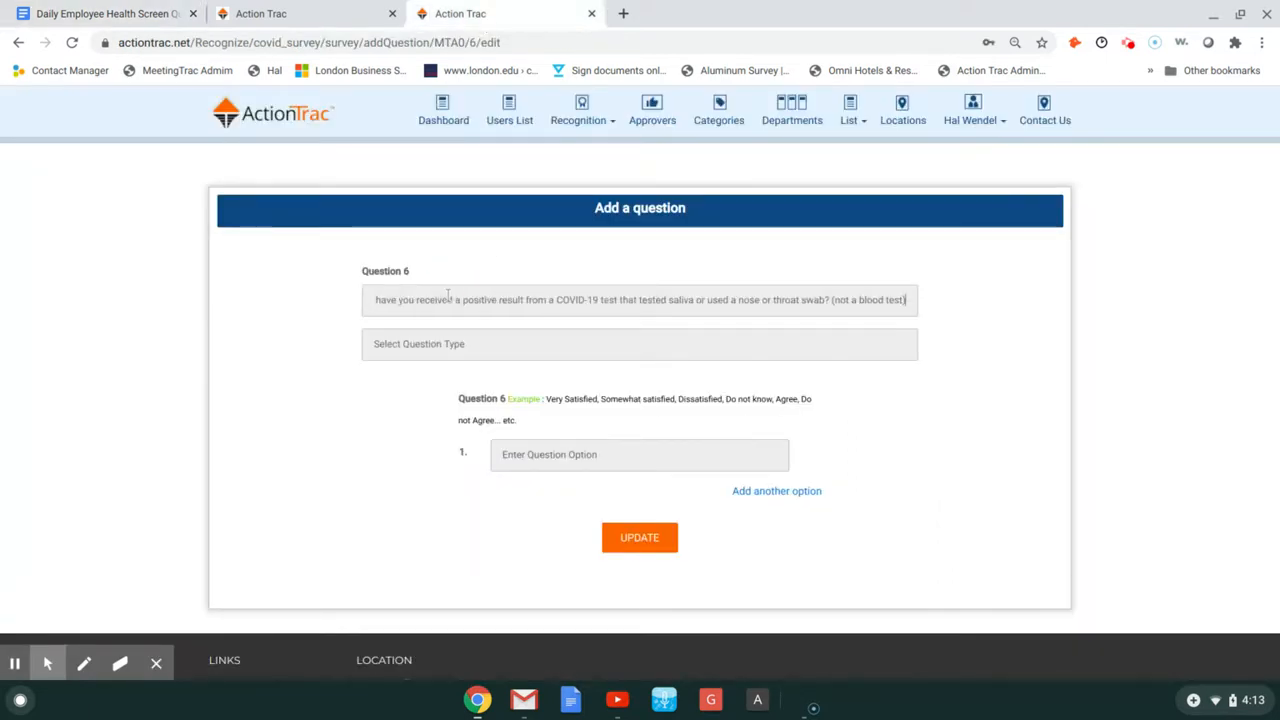
{"action": "left_click", "coordinate": [427, 344]}
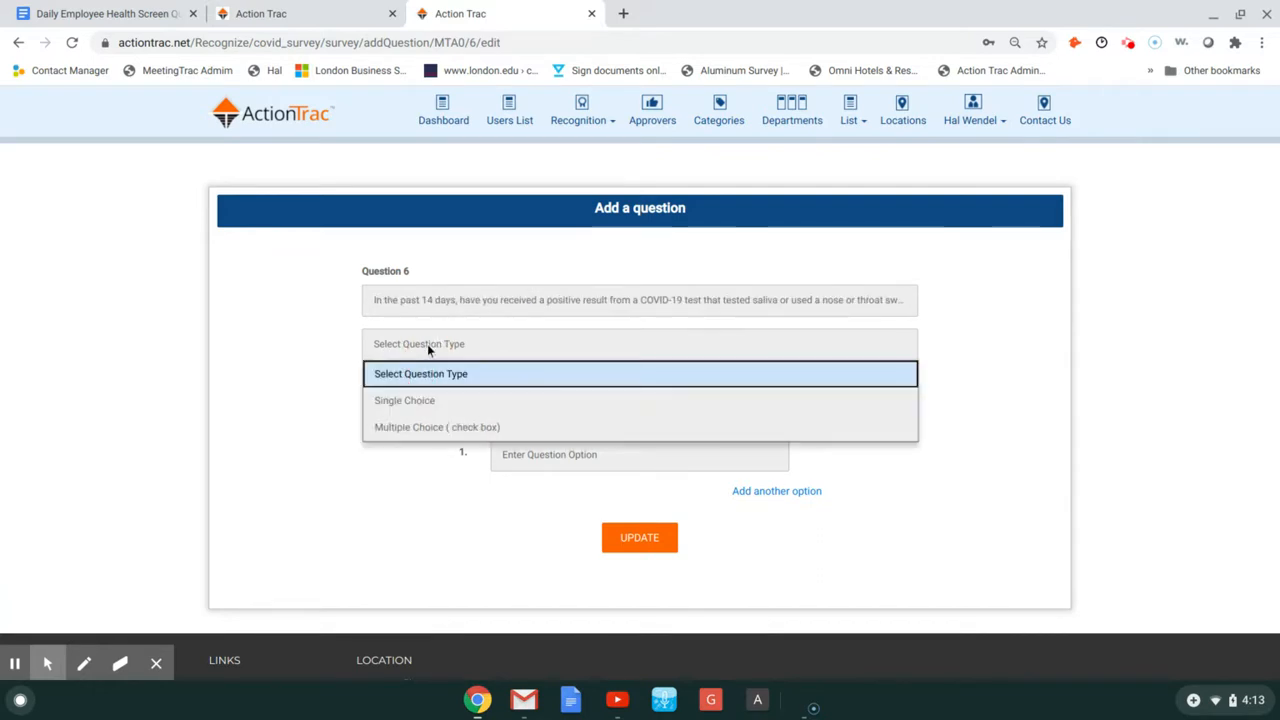
{"action": "left_click", "coordinate": [391, 408]}
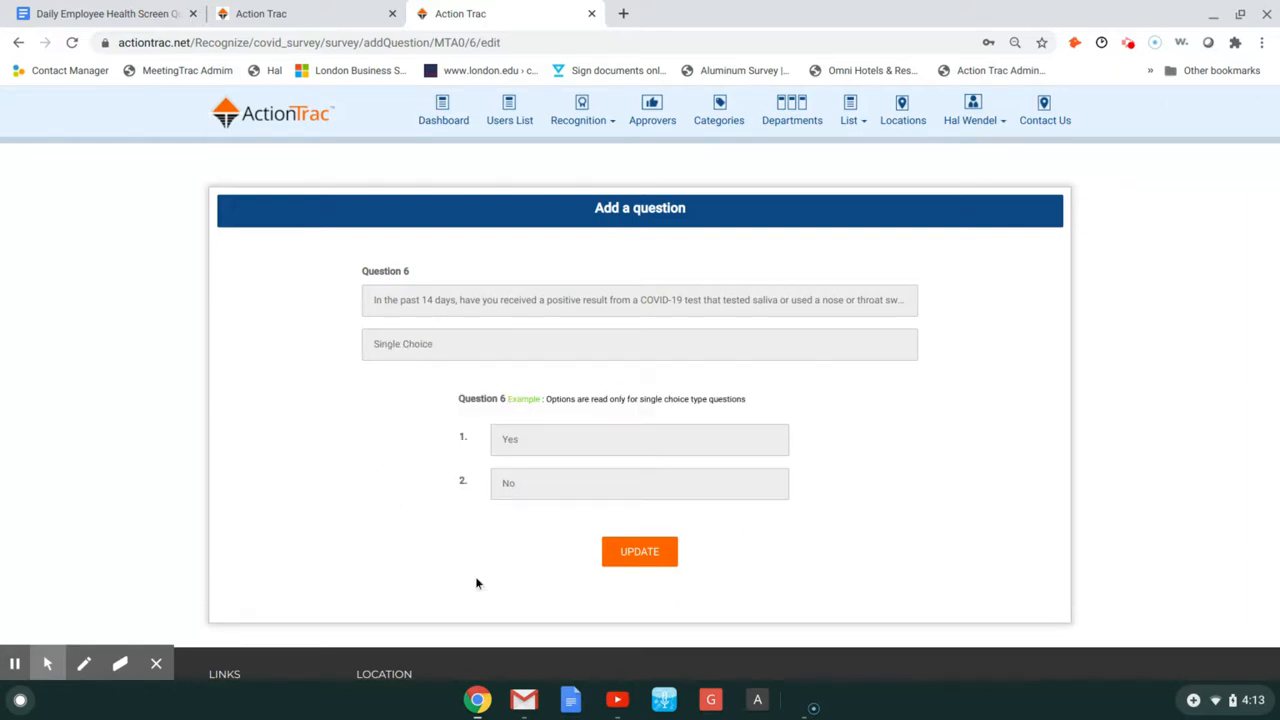
{"action": "left_click", "coordinate": [640, 563]}
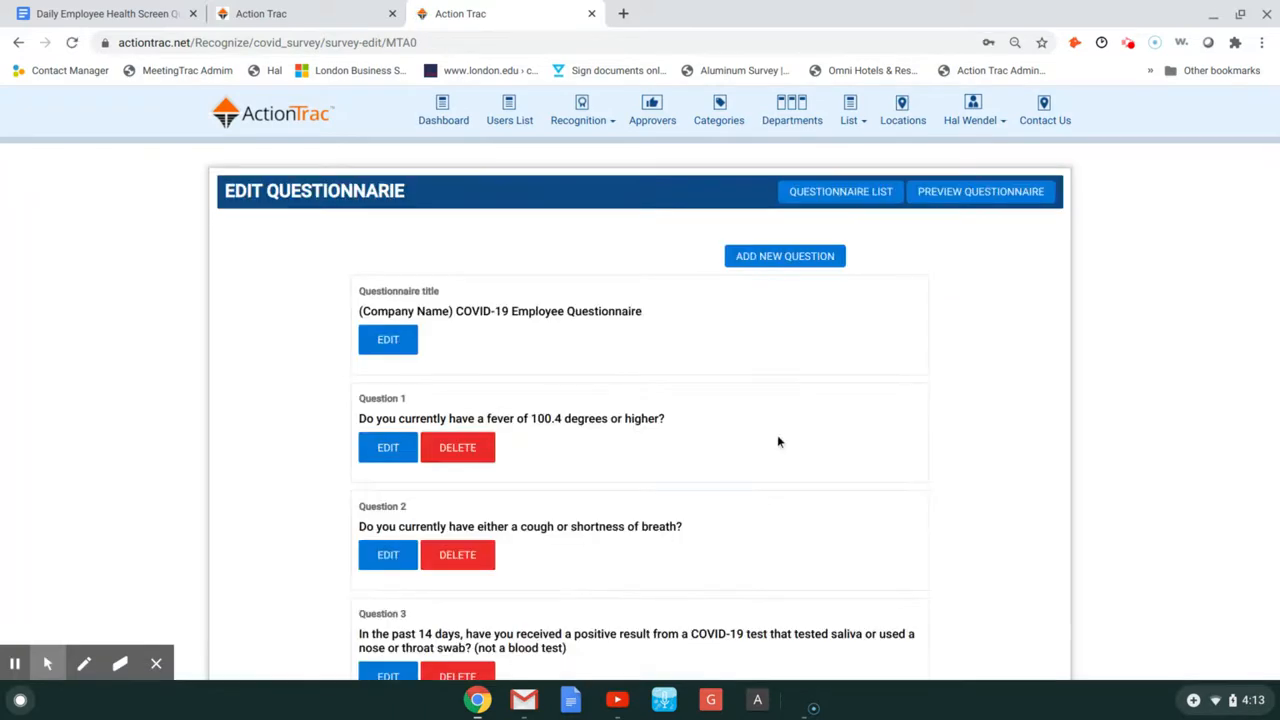
{"action": "scroll", "coordinate": [779, 440], "scroll_direction": "down", "scroll_amount": 2}
{"action": "scroll", "coordinate": [779, 440], "scroll_direction": "up", "scroll_amount": 2}
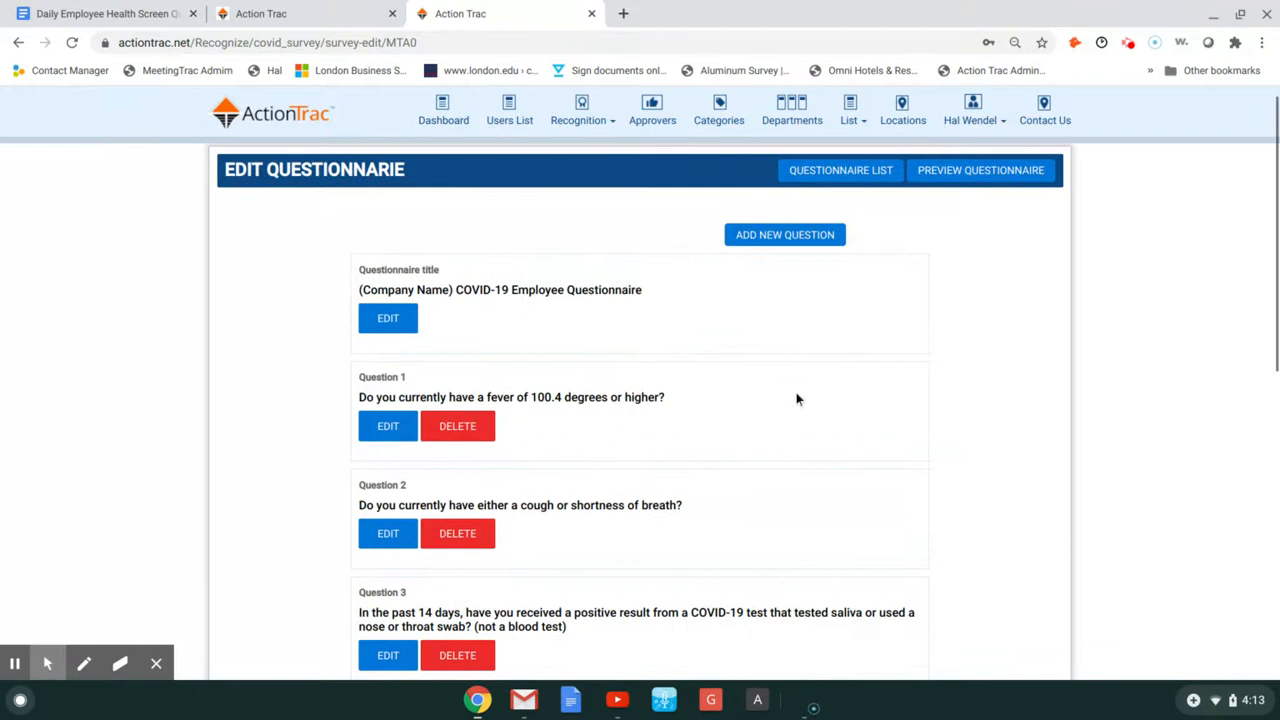
Preview the draft questionnaire from the questionnaire list, page through its questions, and close the preview
{"action": "left_click", "coordinate": [838, 177]}
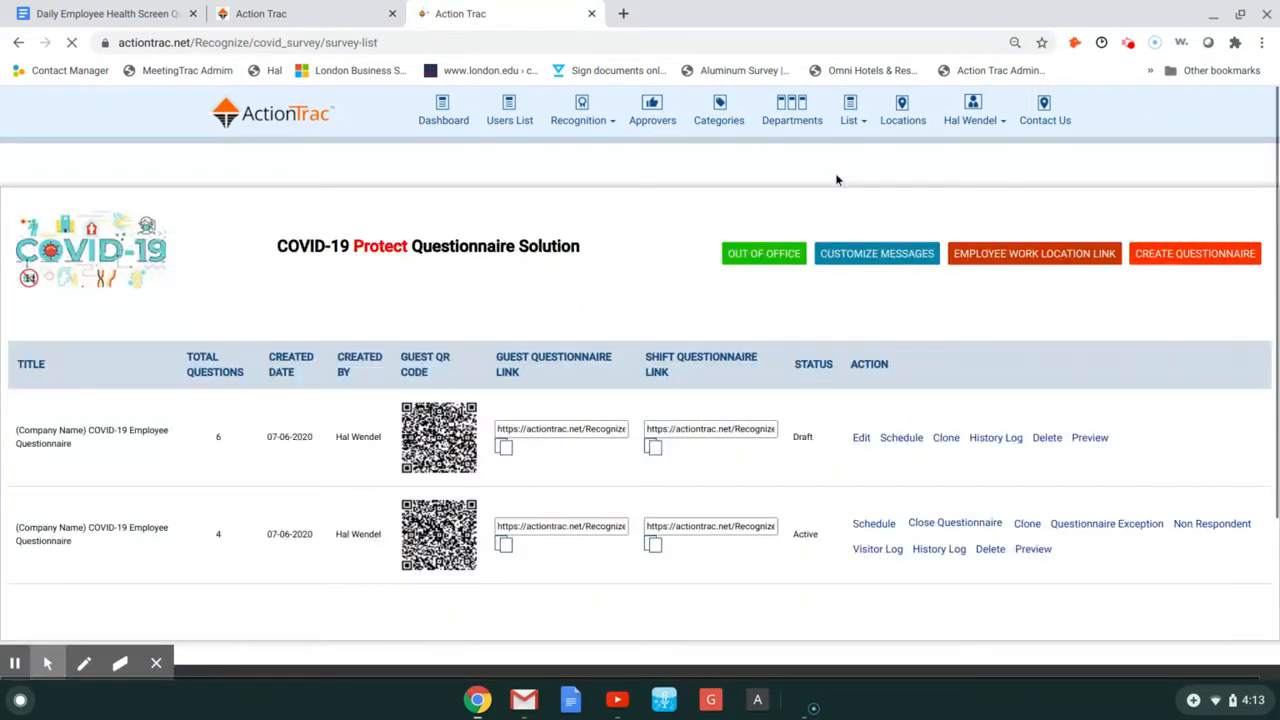
{"action": "left_click", "coordinate": [1093, 442]}
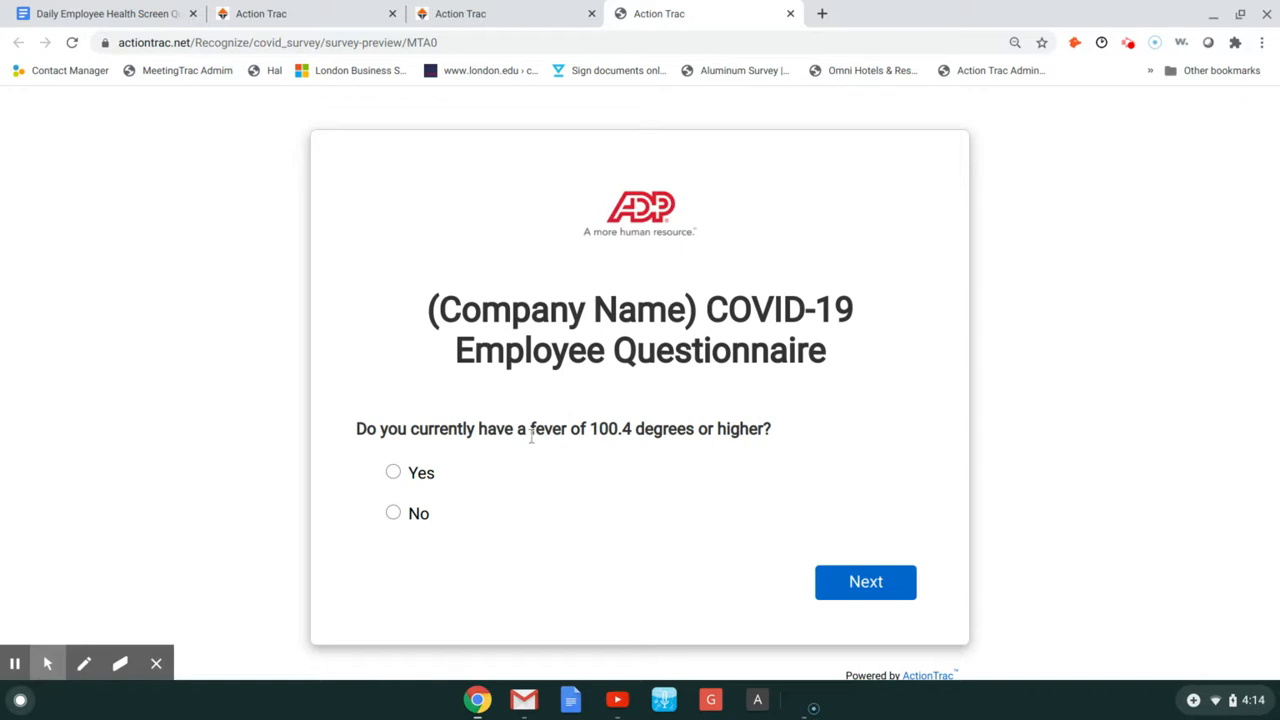
{"action": "left_click", "coordinate": [866, 583]}
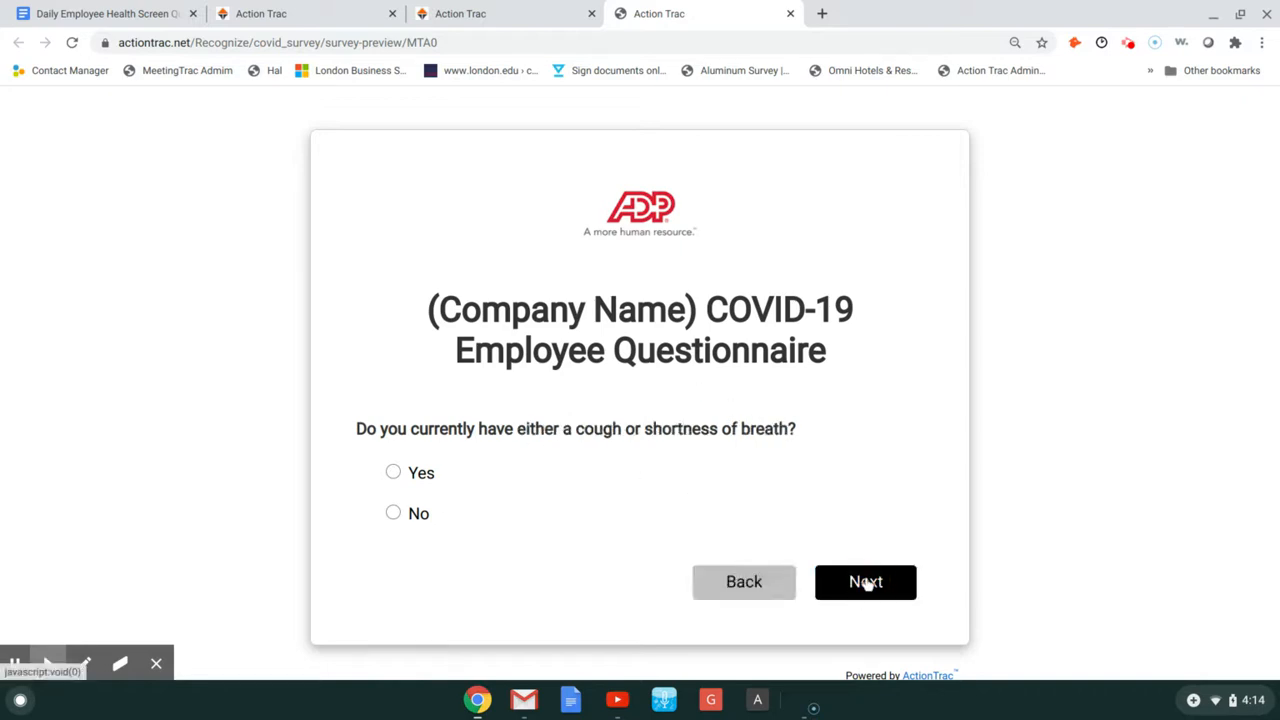
{"action": "left_click", "coordinate": [866, 583]}
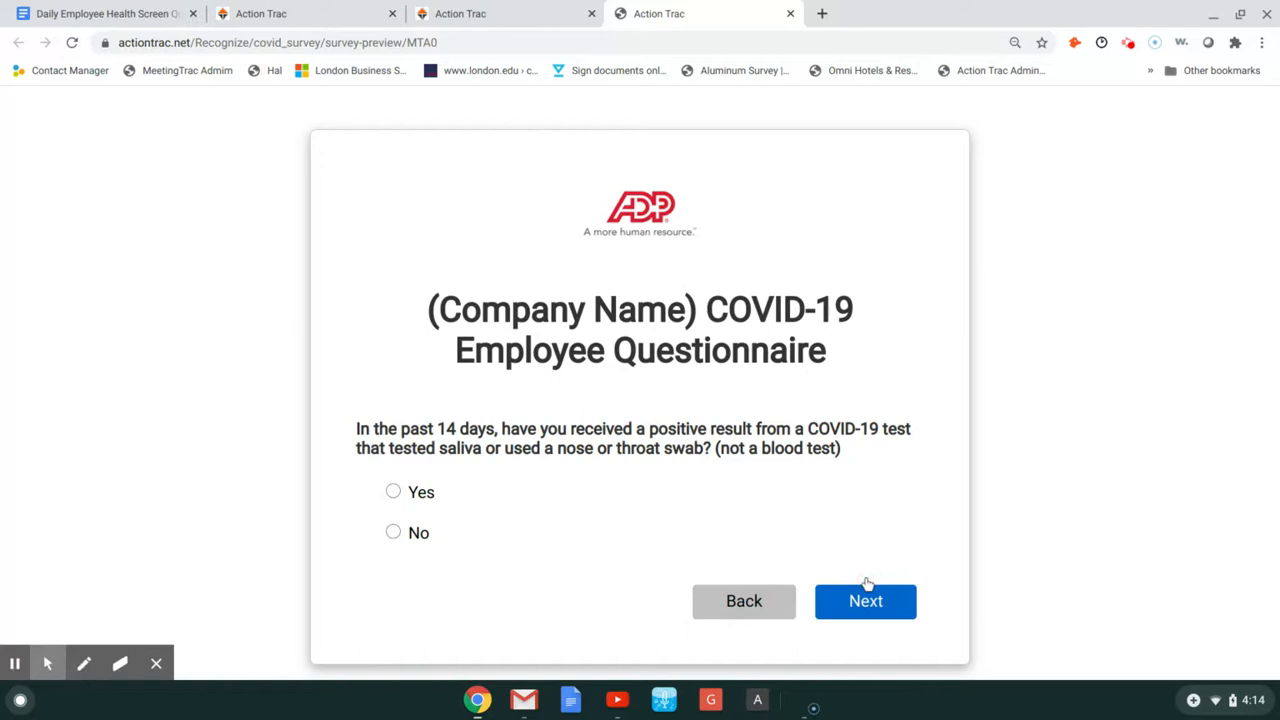
{"action": "left_click", "coordinate": [866, 608]}
{"action": "left_click", "coordinate": [864, 662]}
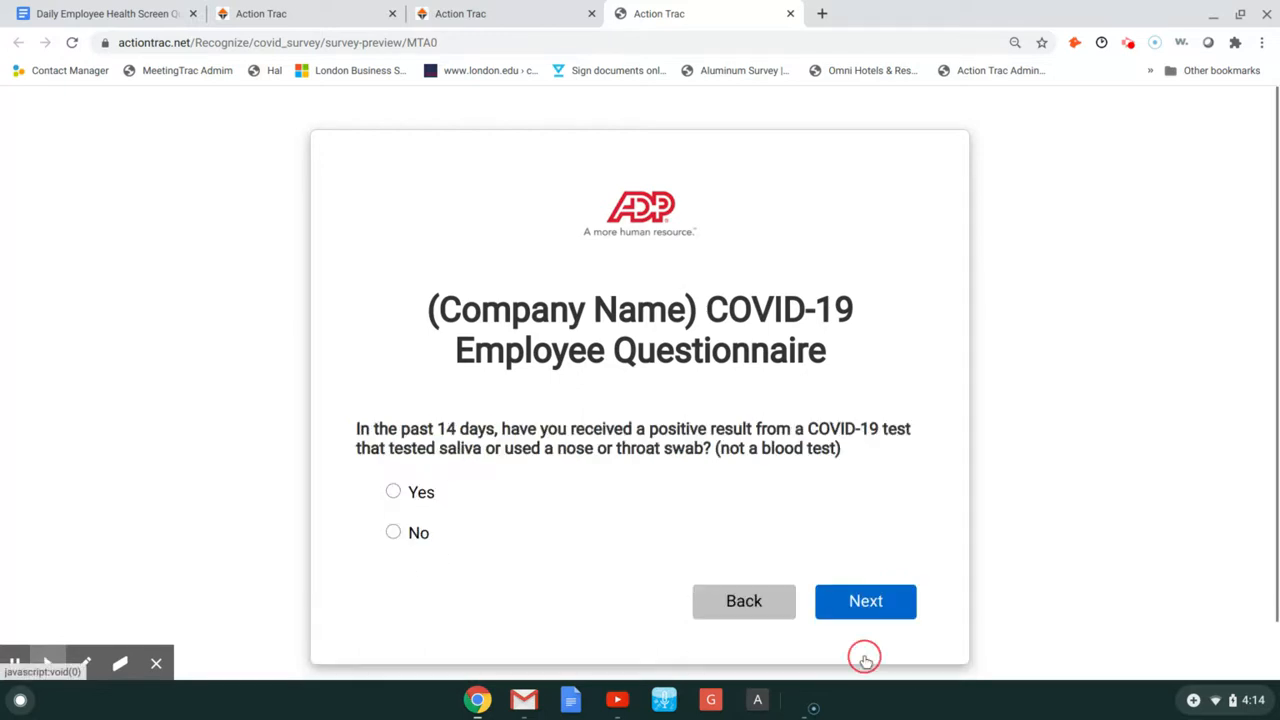
{"action": "scroll", "coordinate": [838, 460], "scroll_direction": "down", "scroll_amount": 1}
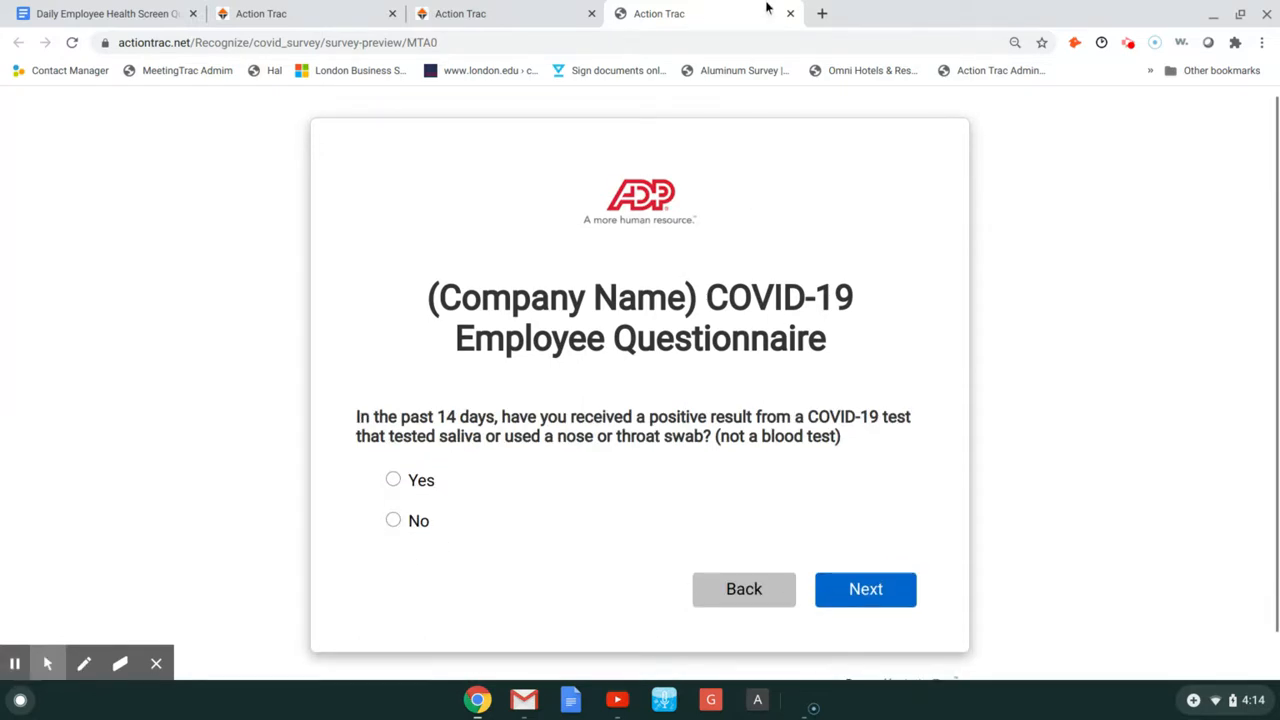
{"action": "left_click_drag", "start_coordinate": [438, 296], "coordinate": [600, 290]}
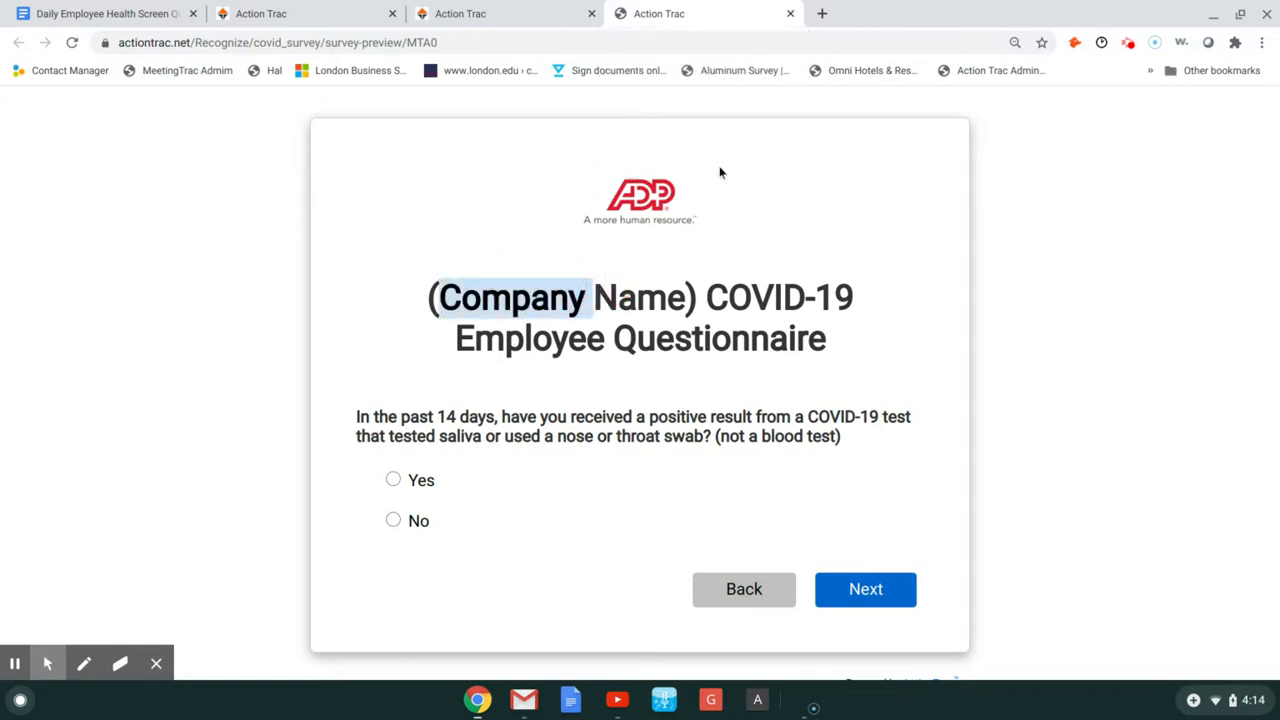
{"action": "left_click", "coordinate": [790, 14]}
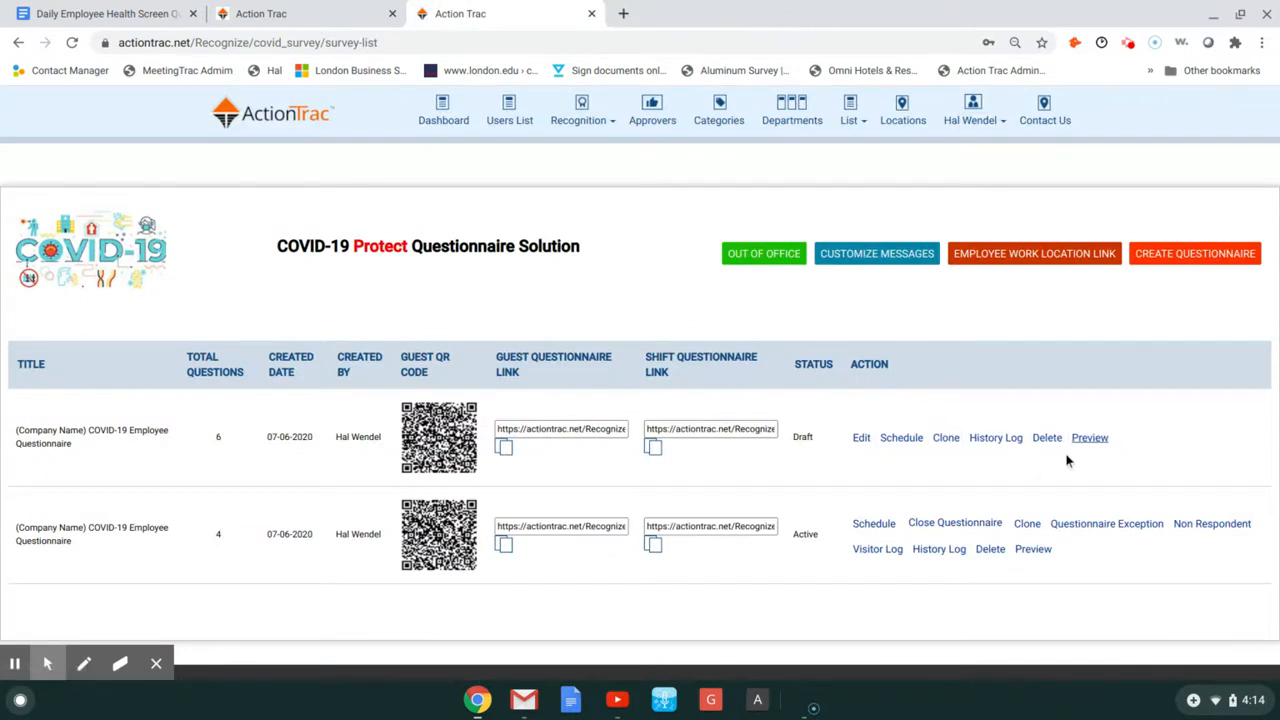
Review the customizable pass and fail messages for employees and guests, and return to the questionnaire list
{"action": "left_click", "coordinate": [869, 256]}
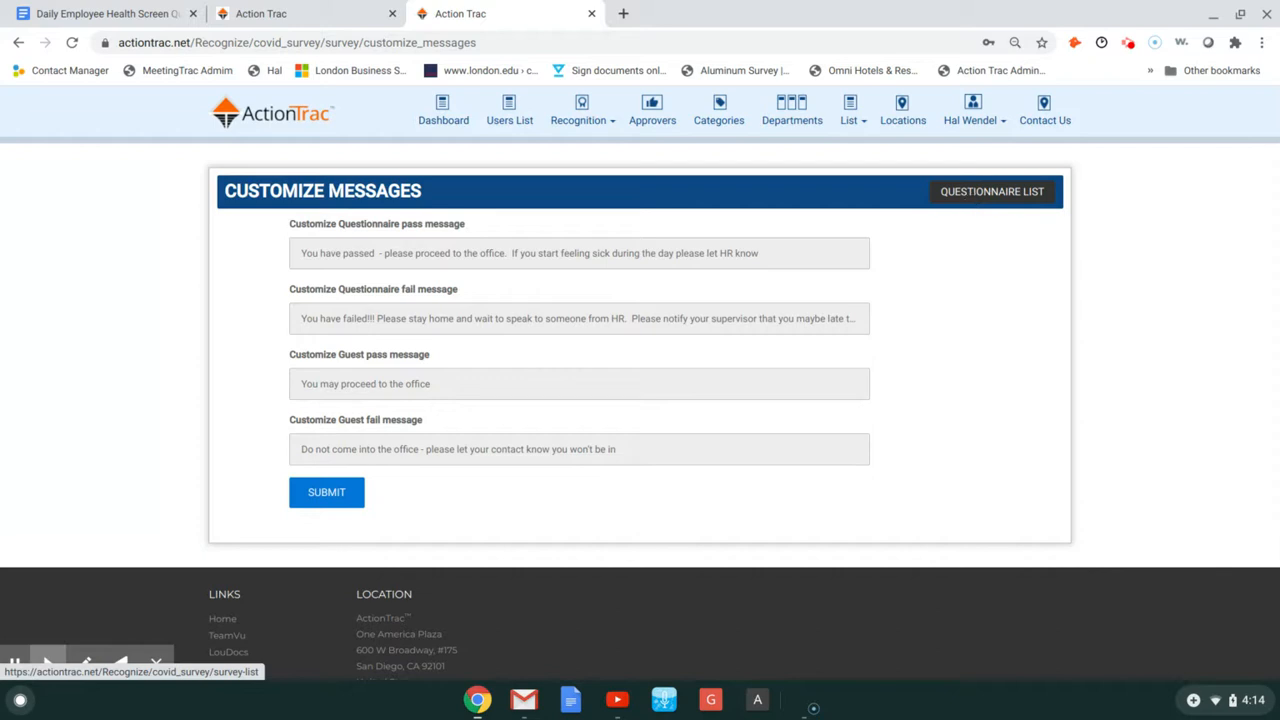
{"action": "left_click", "coordinate": [966, 196]}
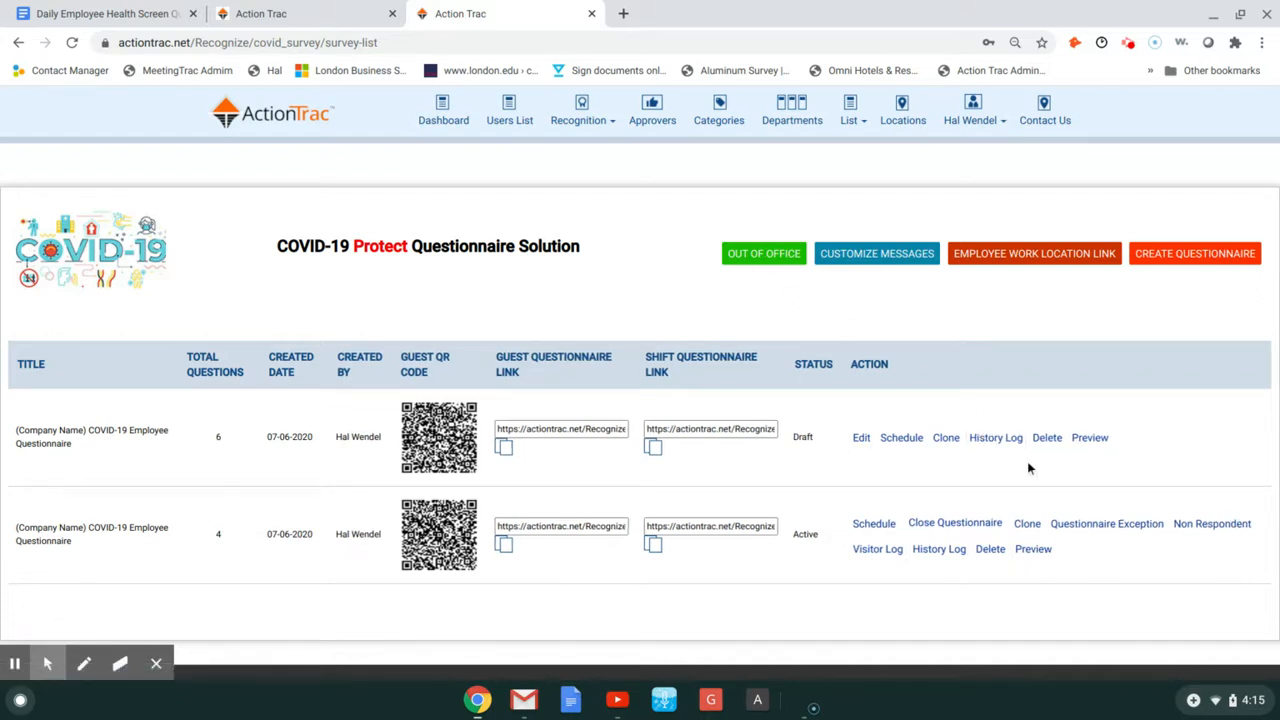
{"action": "scroll", "coordinate": [1028, 466], "scroll_direction": "down", "scroll_amount": 1}
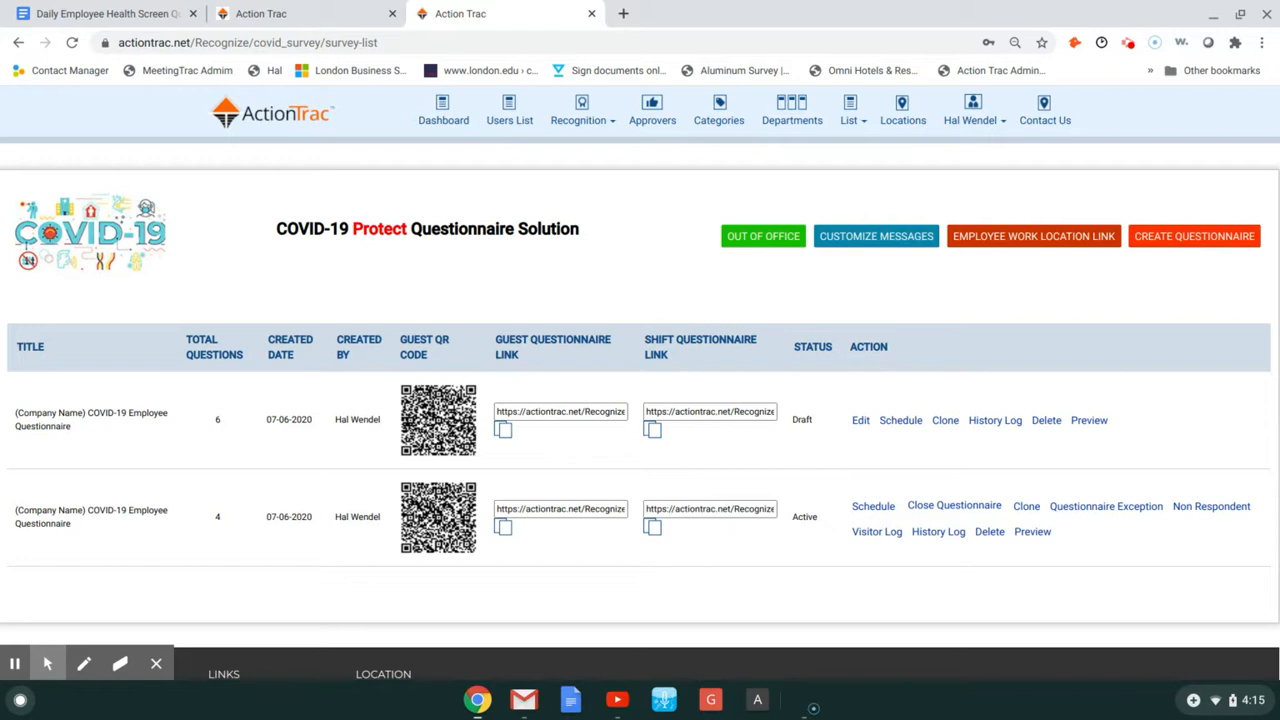
{"action": "scroll", "coordinate": [640, 390], "scroll_direction": "down", "scroll_amount": 1}
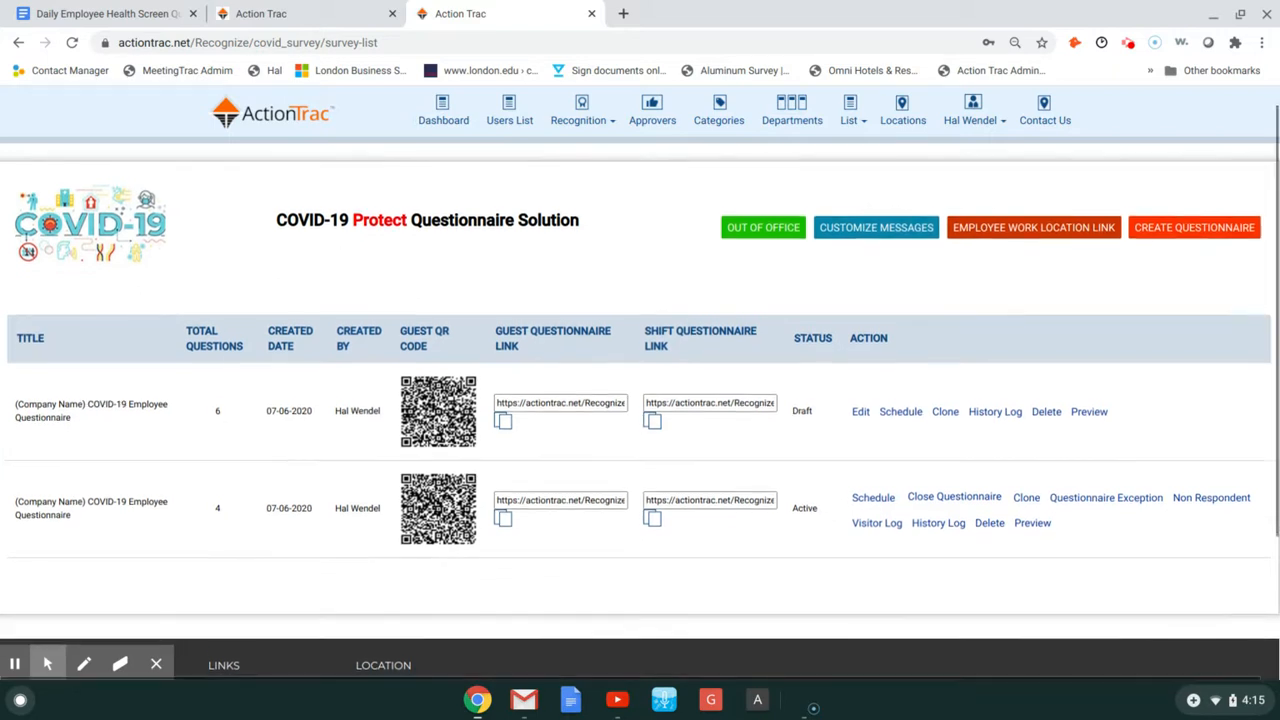